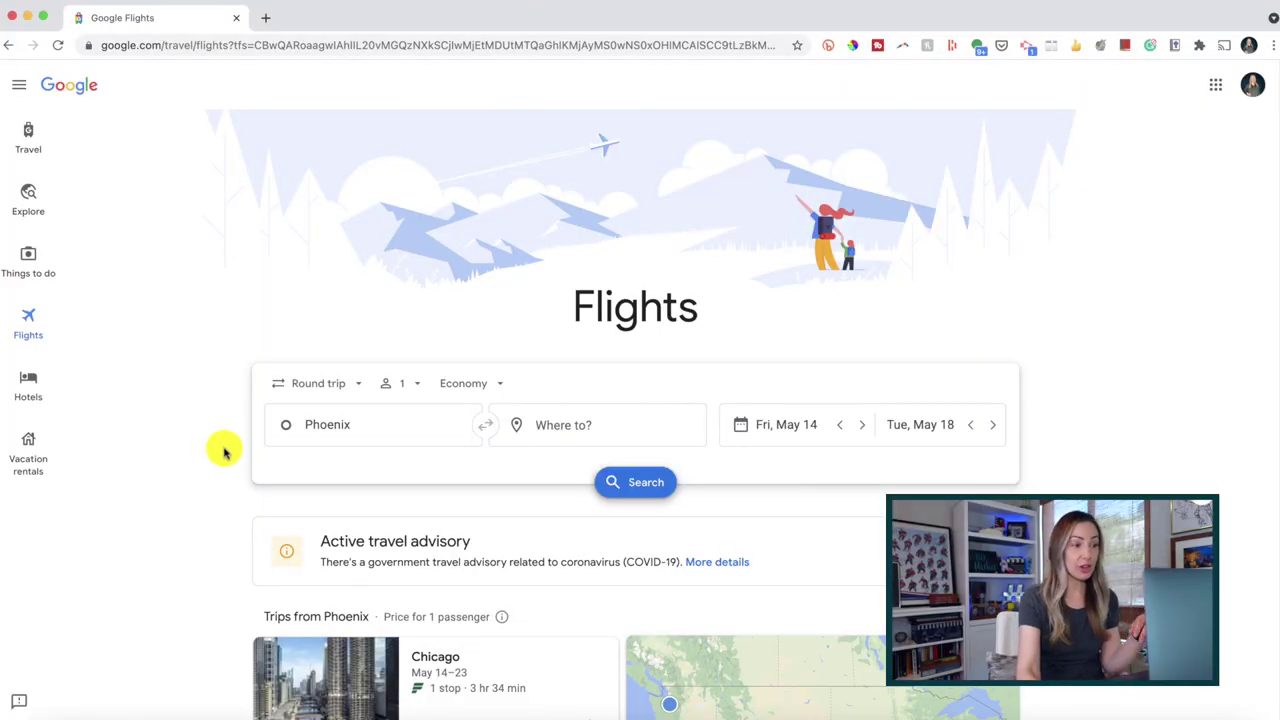
click(357, 385)
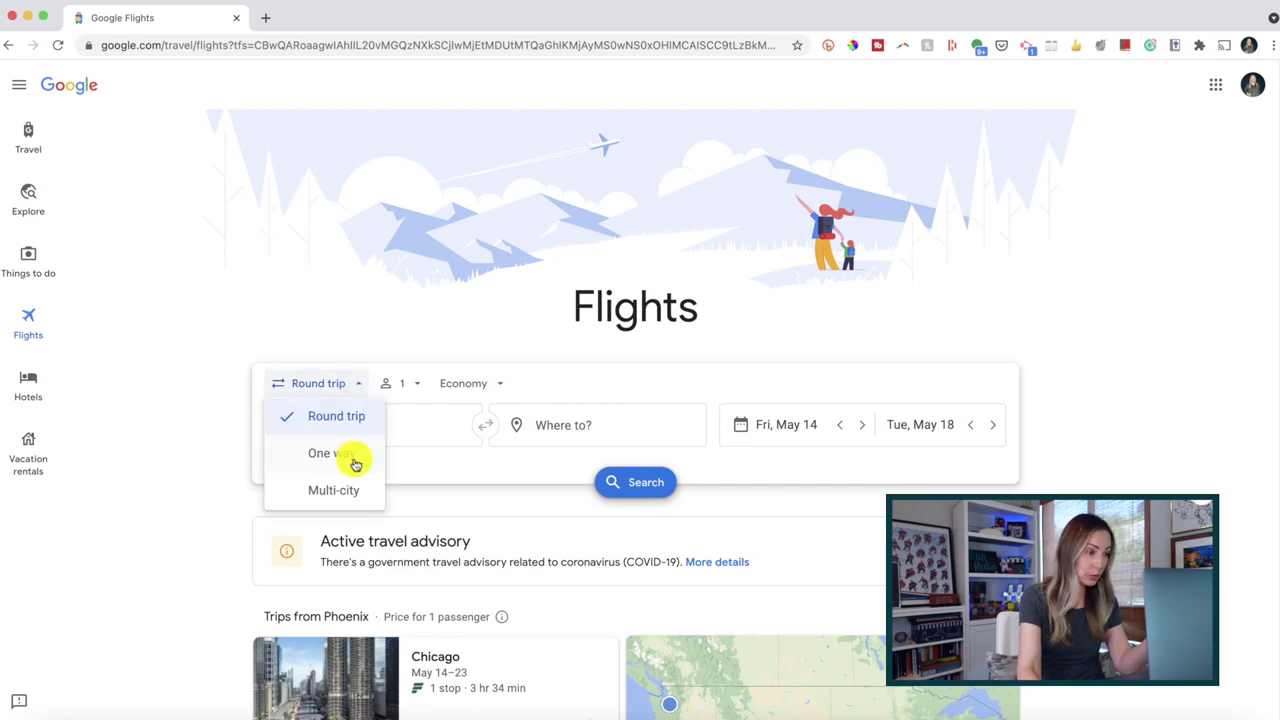
click(352, 362)
click(416, 387)
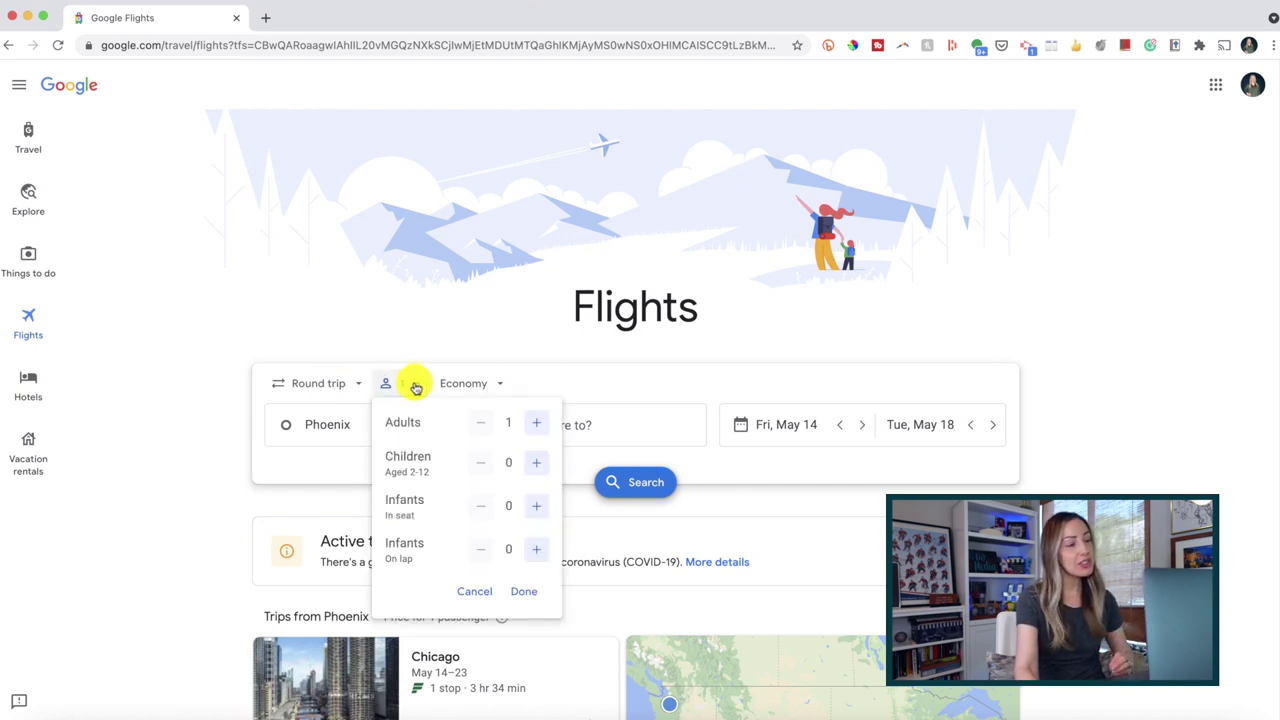
click(416, 387)
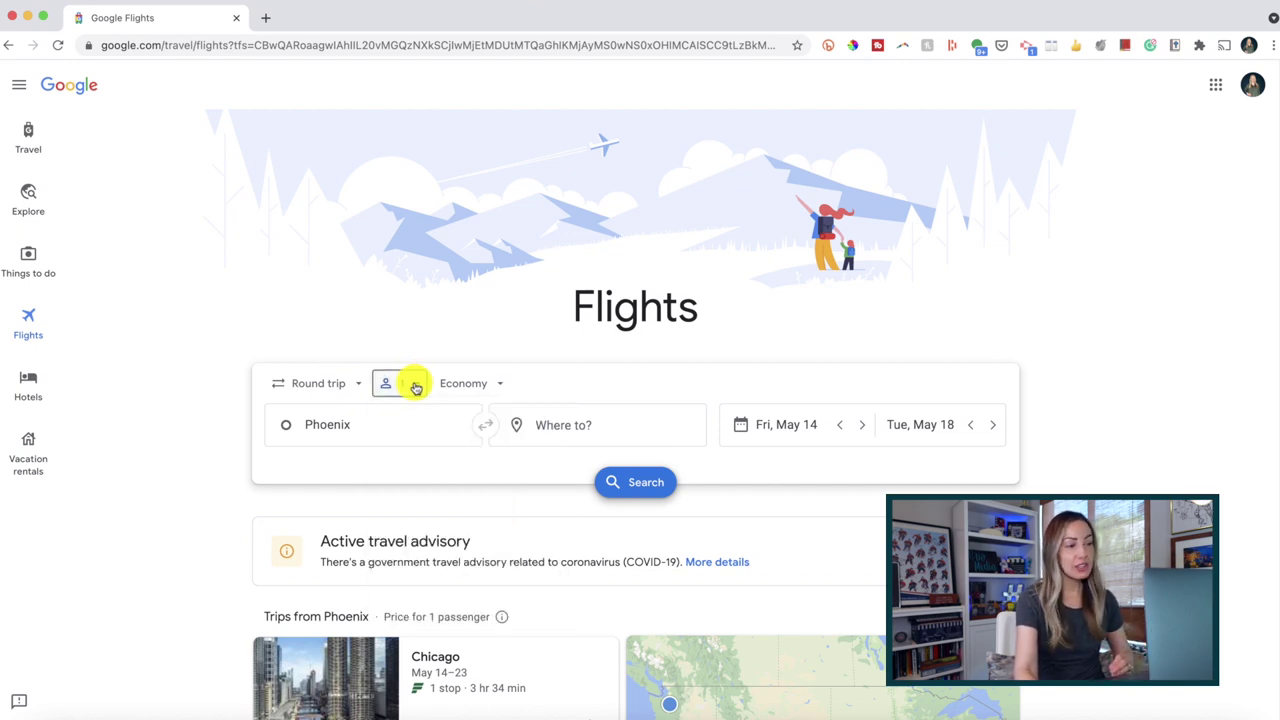
click(494, 385)
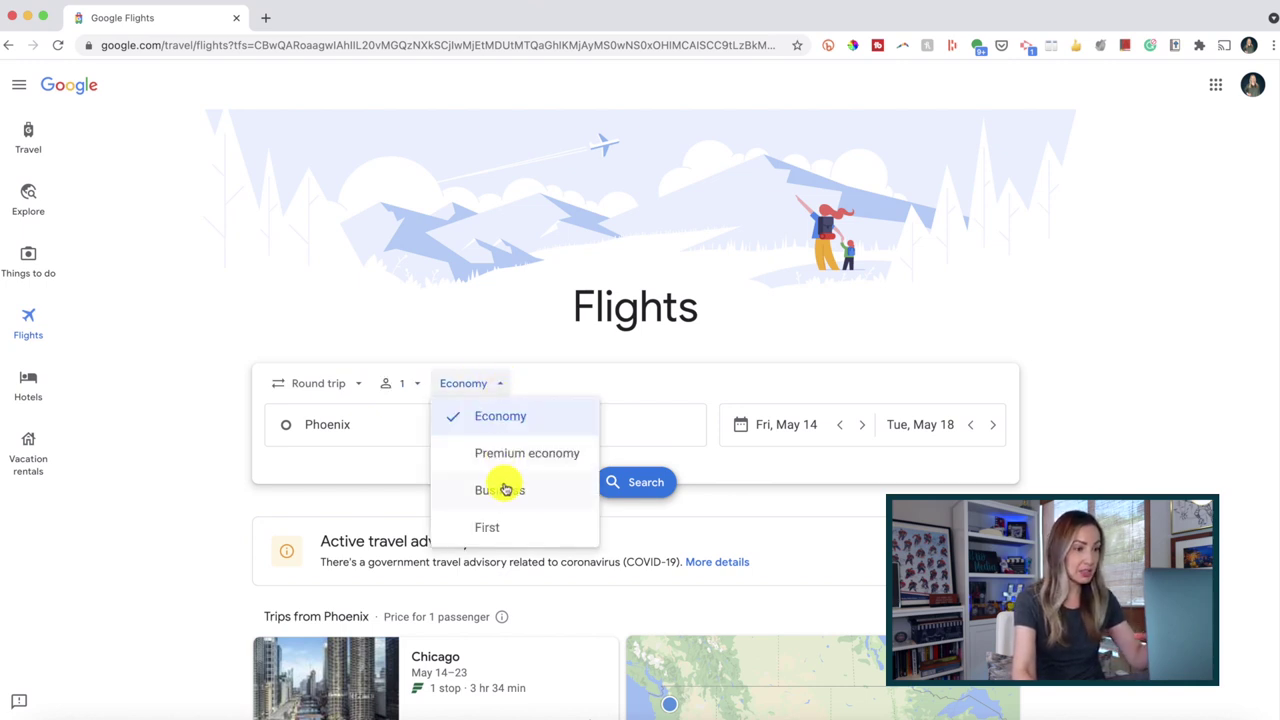
click(508, 357)
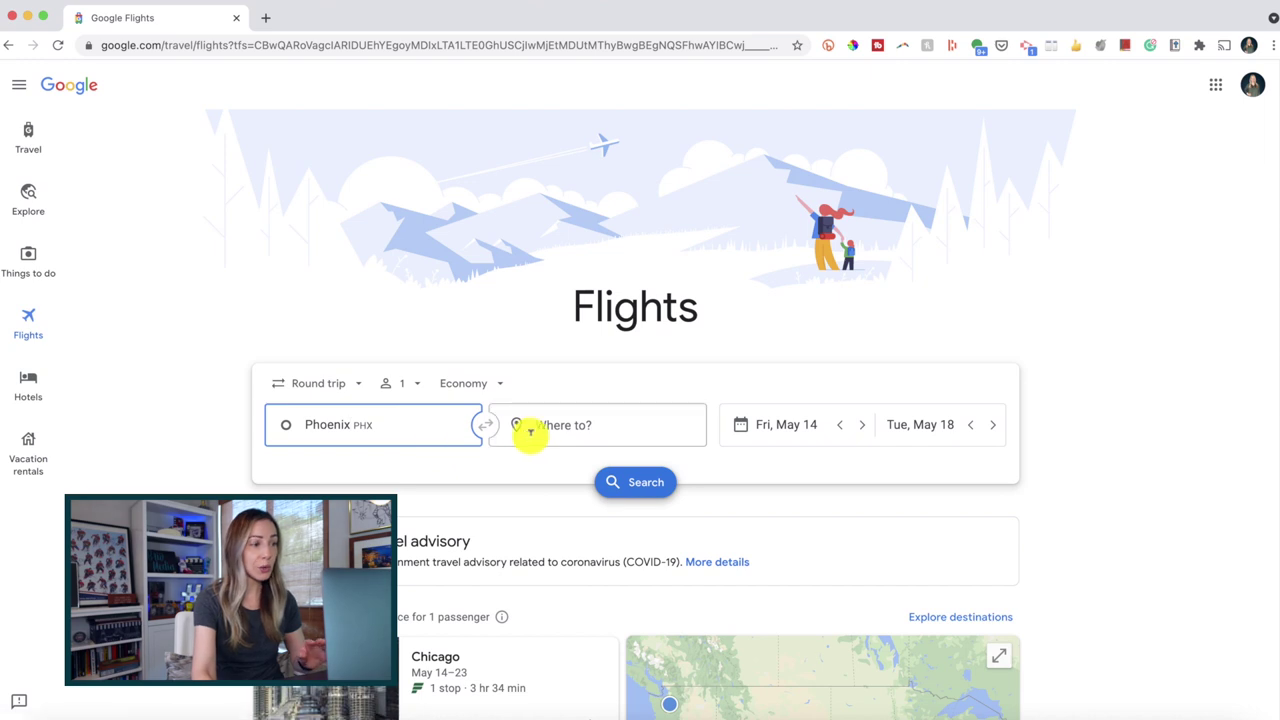
Step: Set the destination to Vancouver YVR and the dates to Thu, Jun 3 through Mon, Jun 7
click(530, 428)
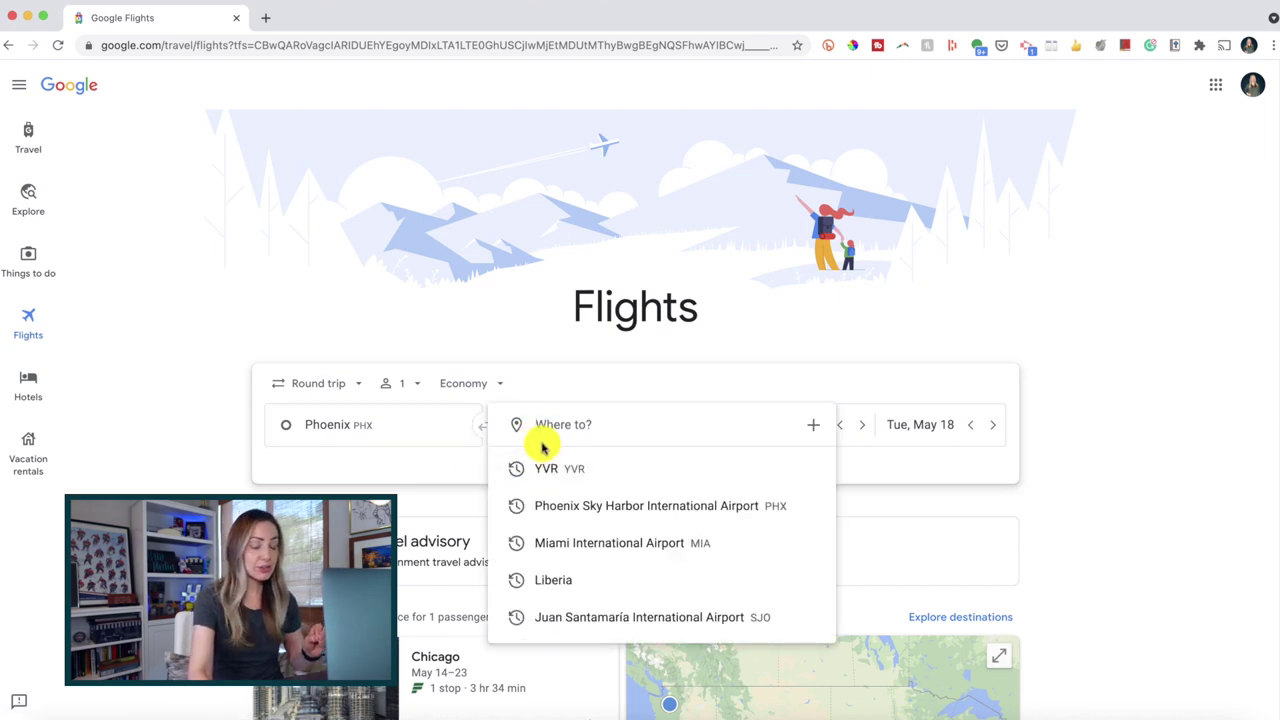
click(549, 463)
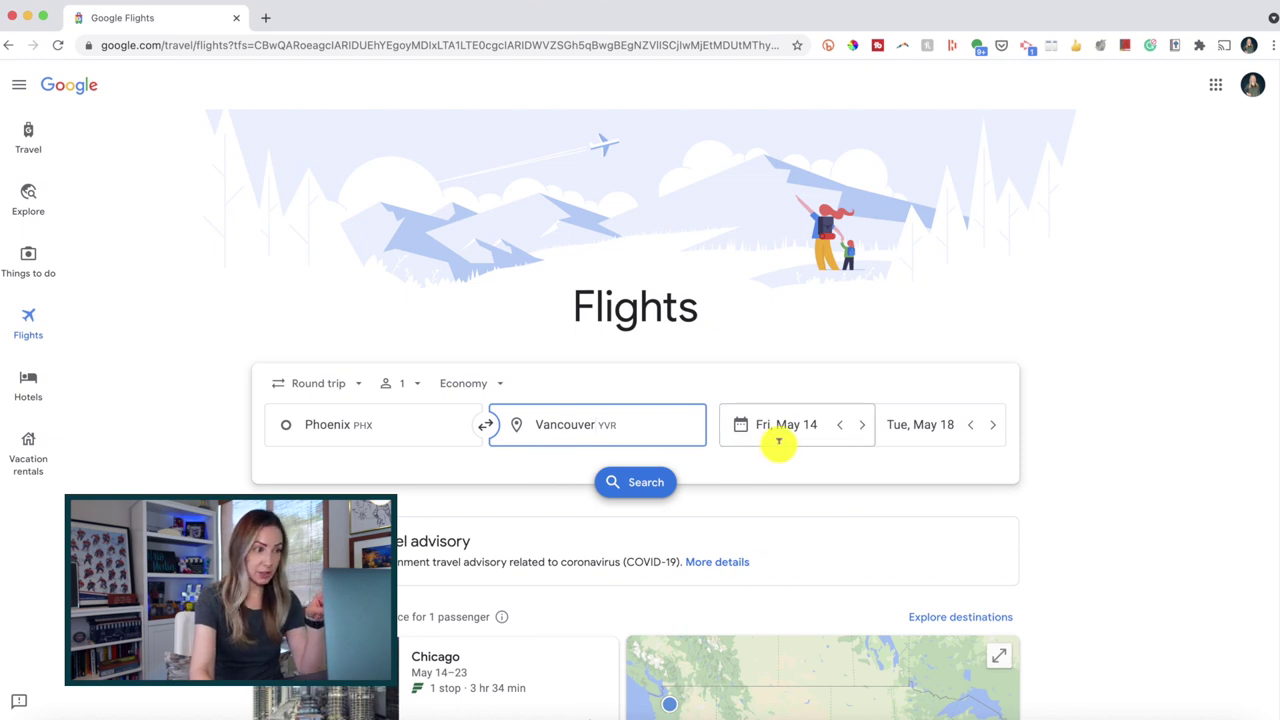
click(815, 426)
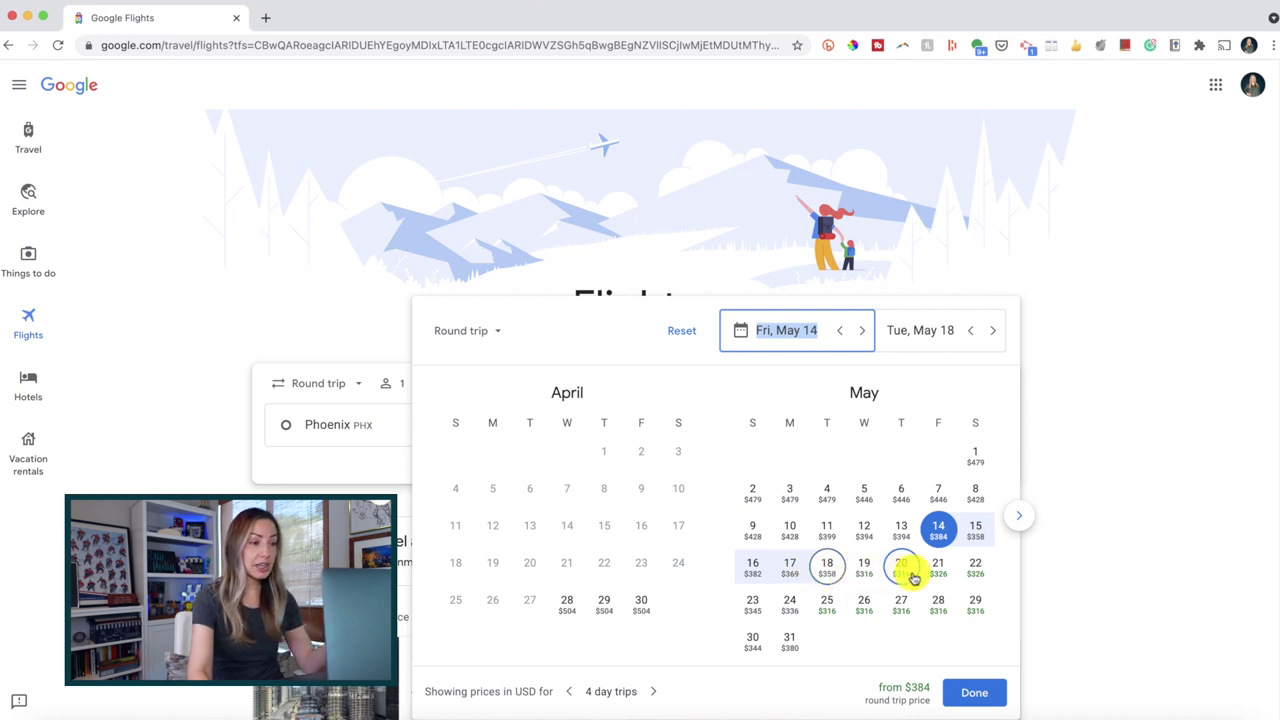
click(830, 605)
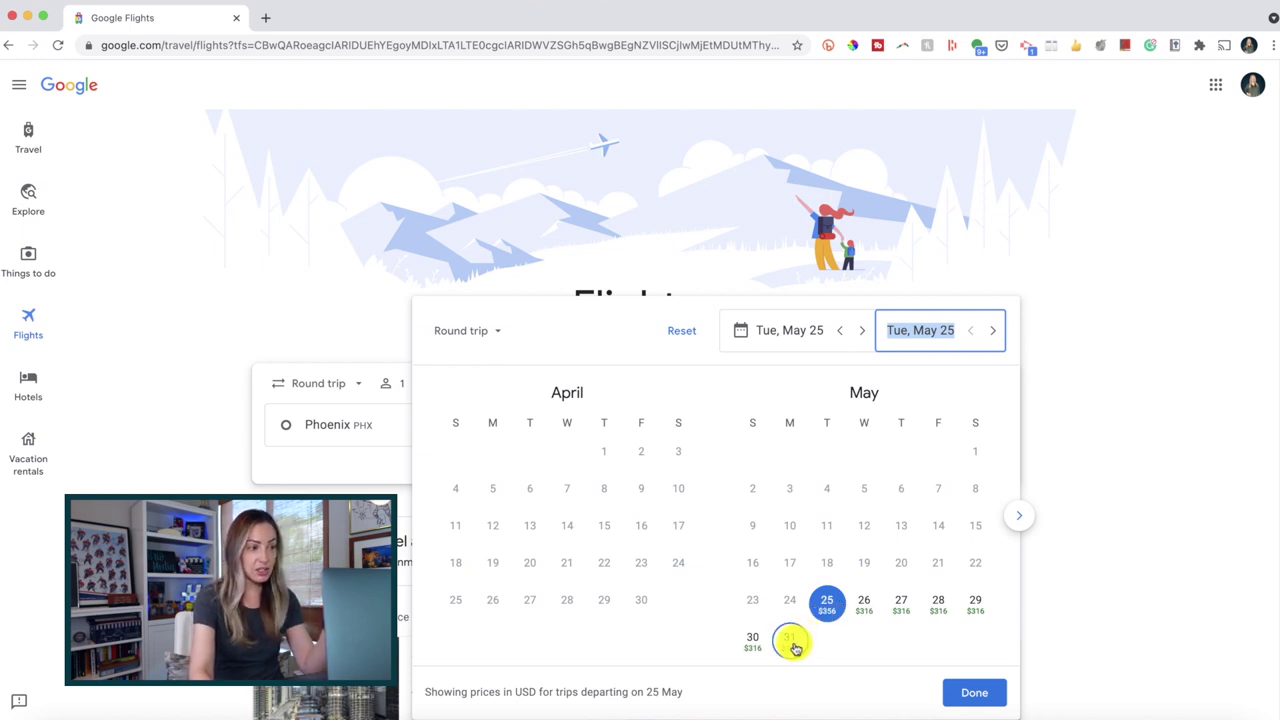
click(1020, 521)
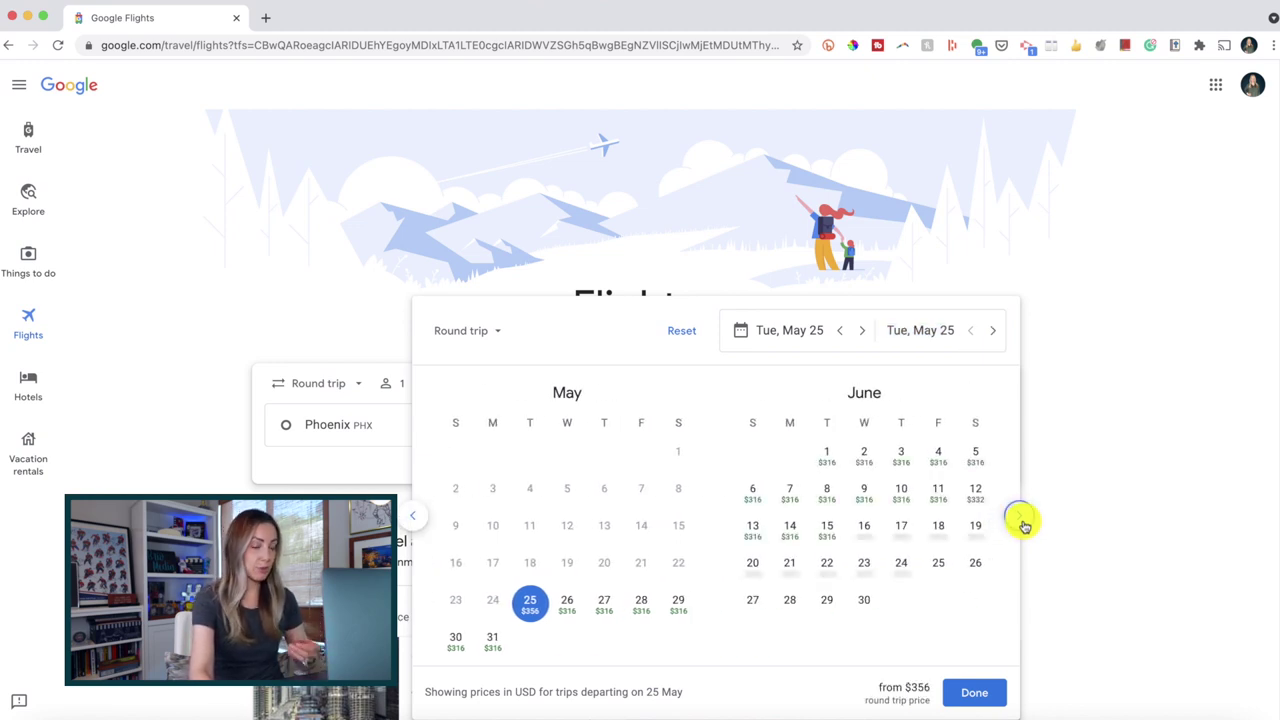
click(902, 458)
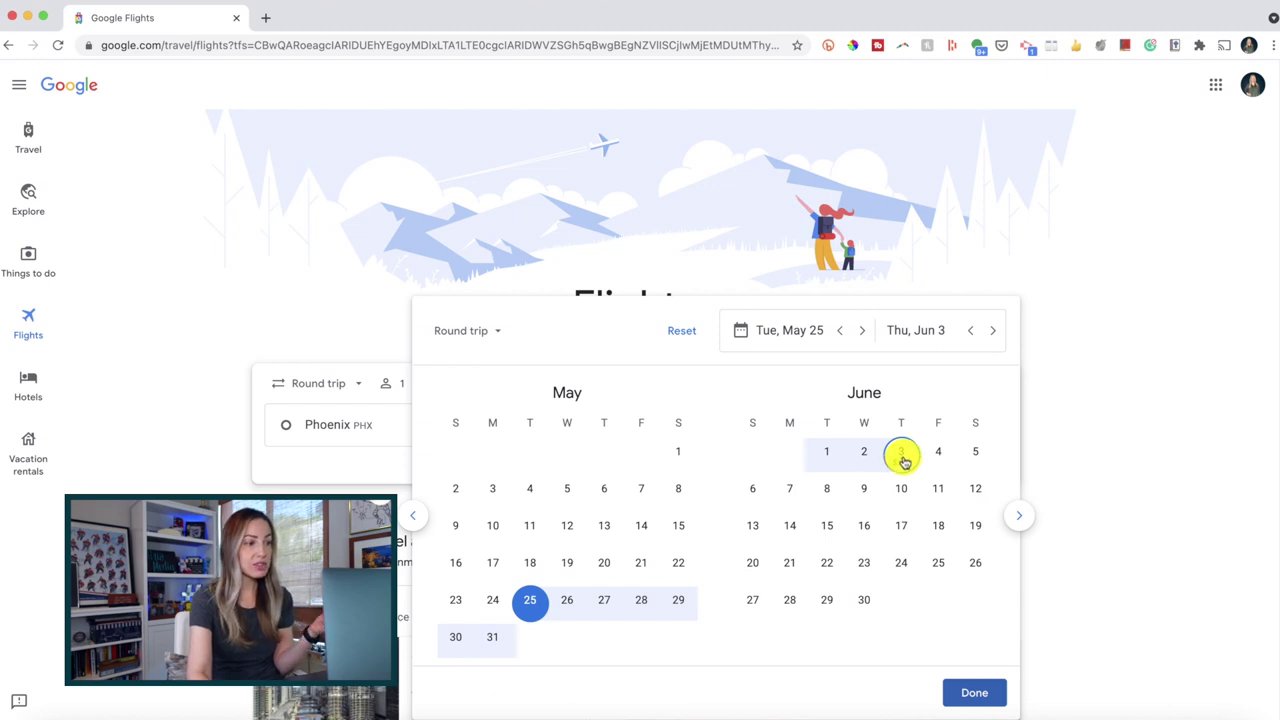
click(902, 458)
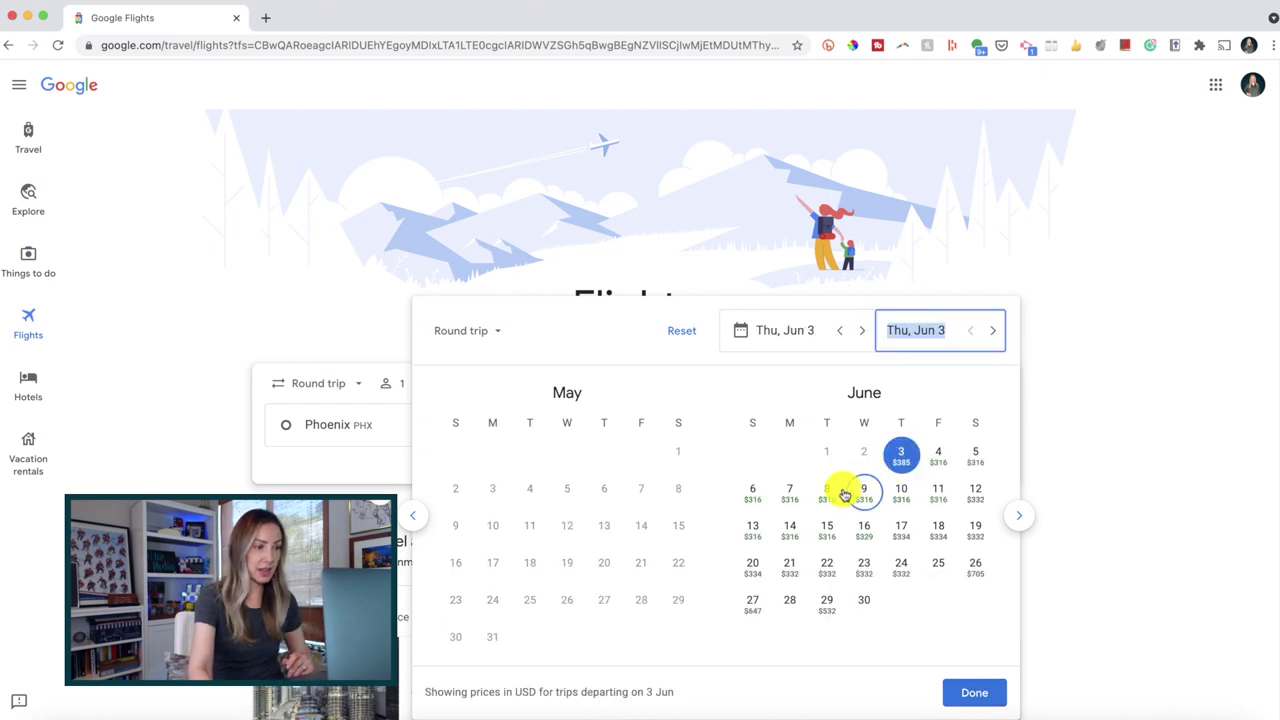
click(790, 492)
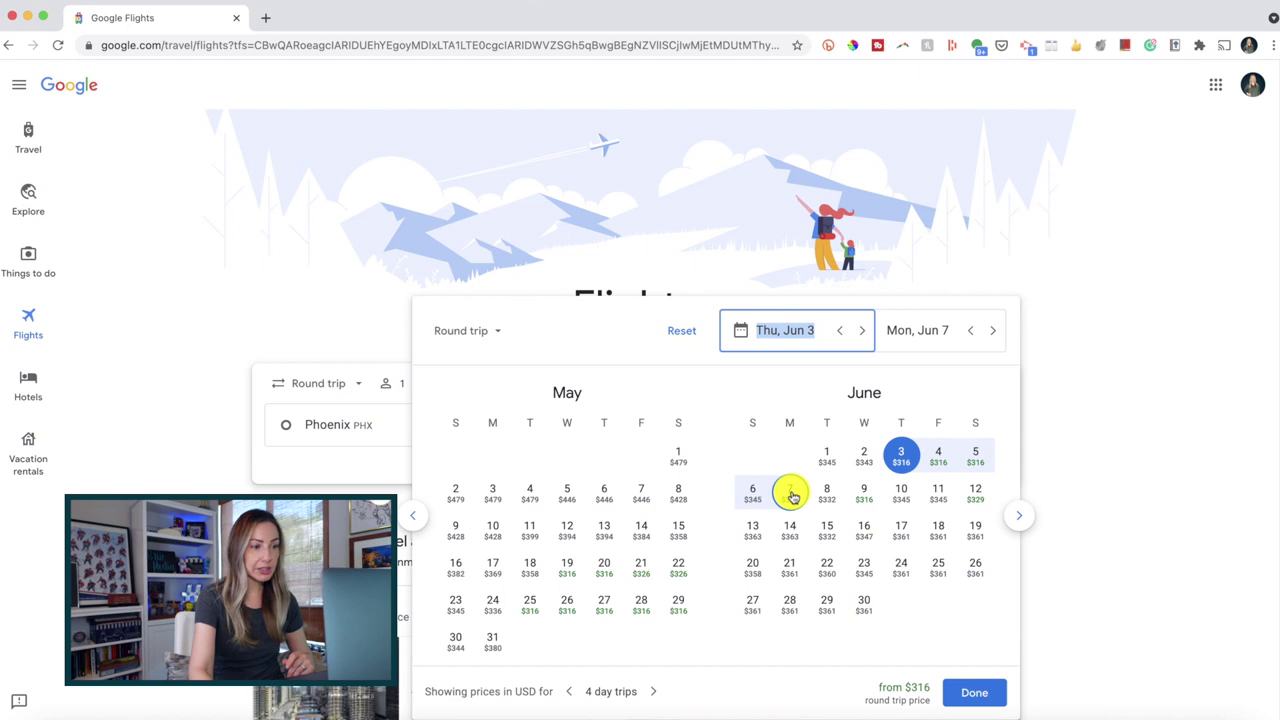
click(970, 697)
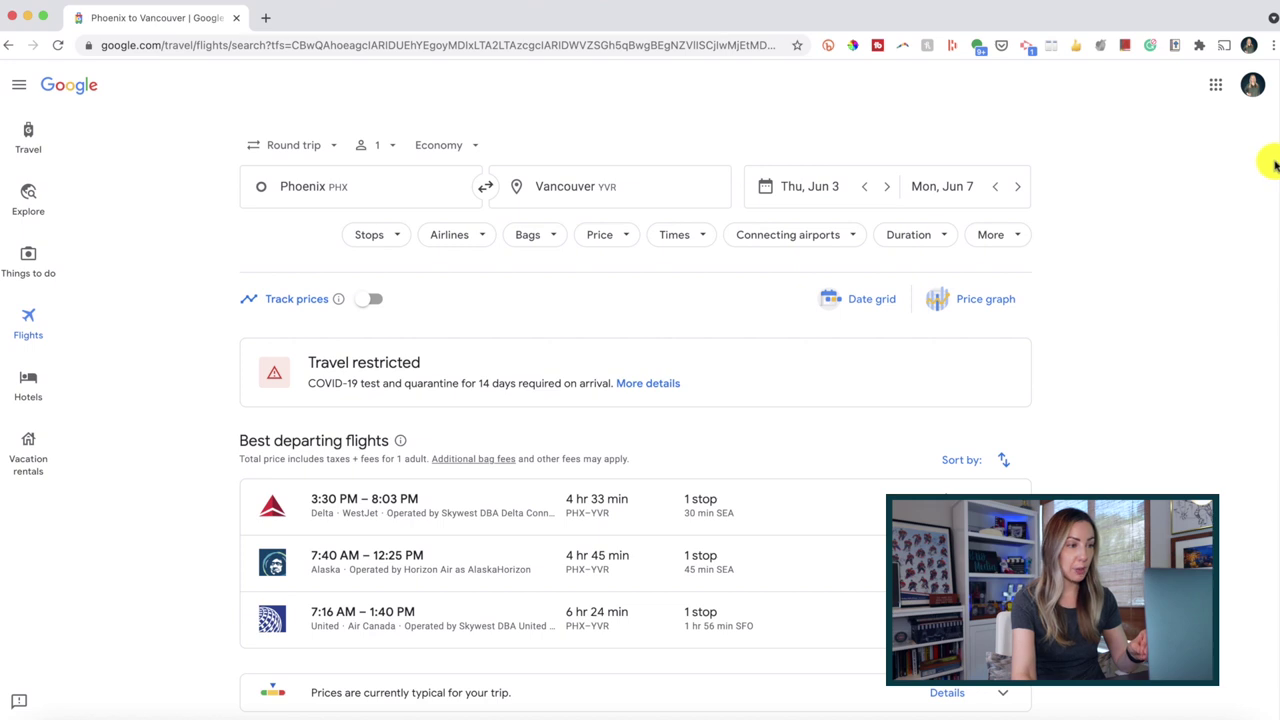
Step: Expand the price history chart, showing the typical $316 fare within the $235–465 range
drag(1271, 77, 1275, 303)
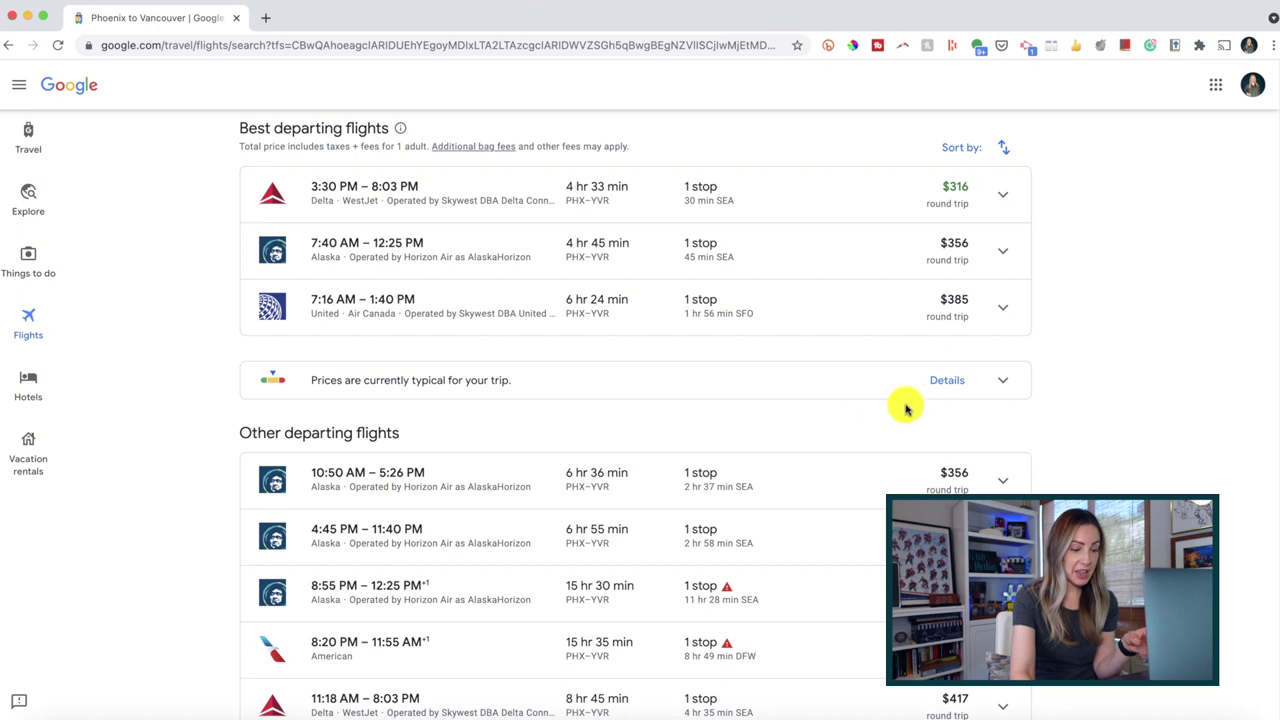
click(945, 381)
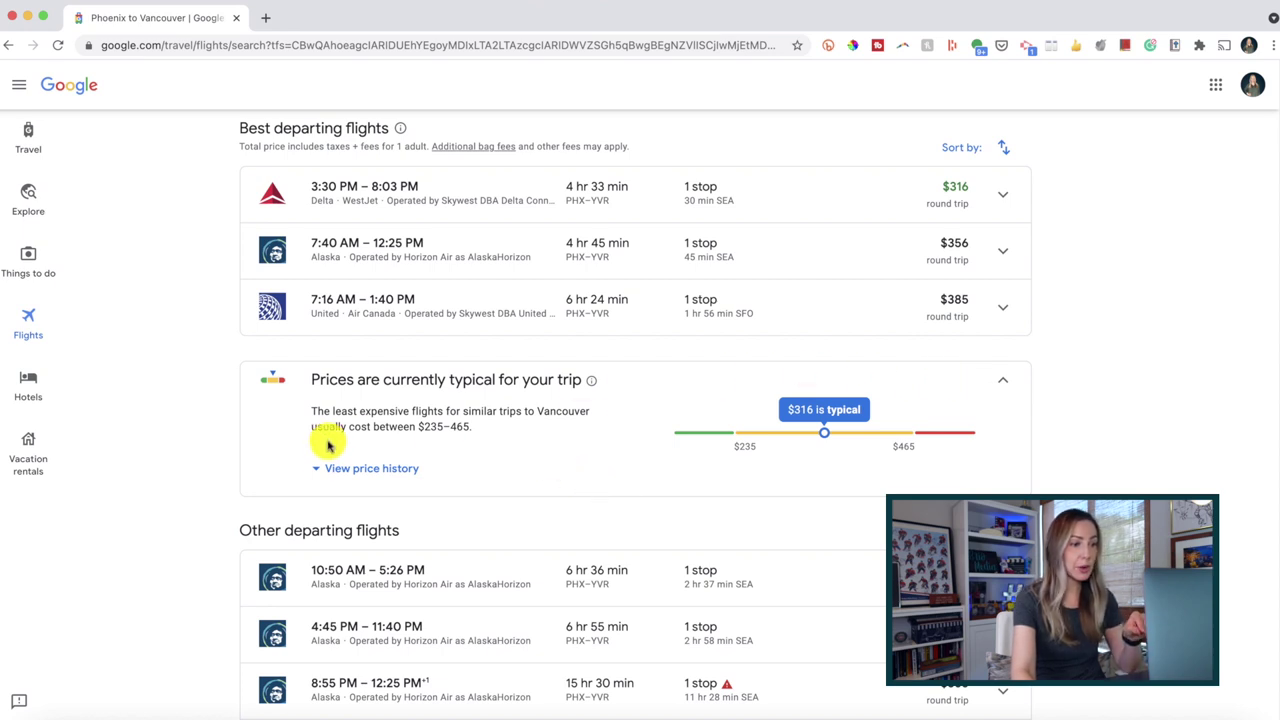
click(398, 472)
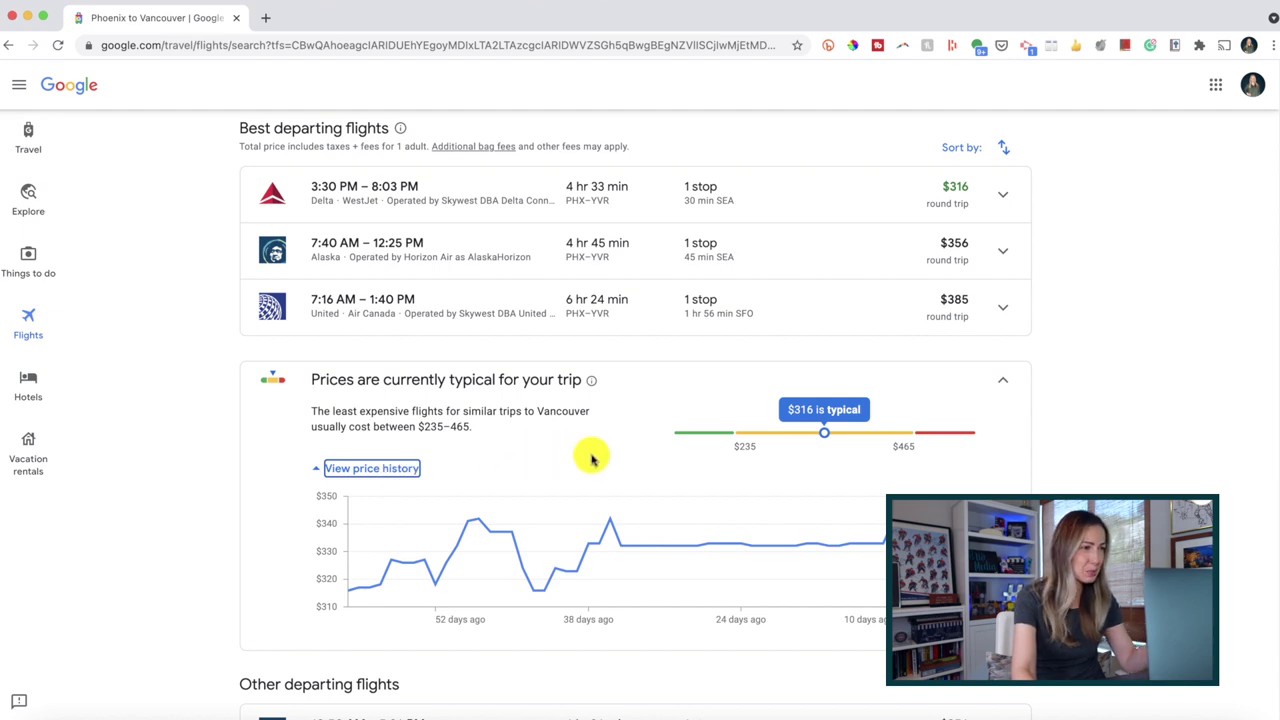
mouse_move(360, 586)
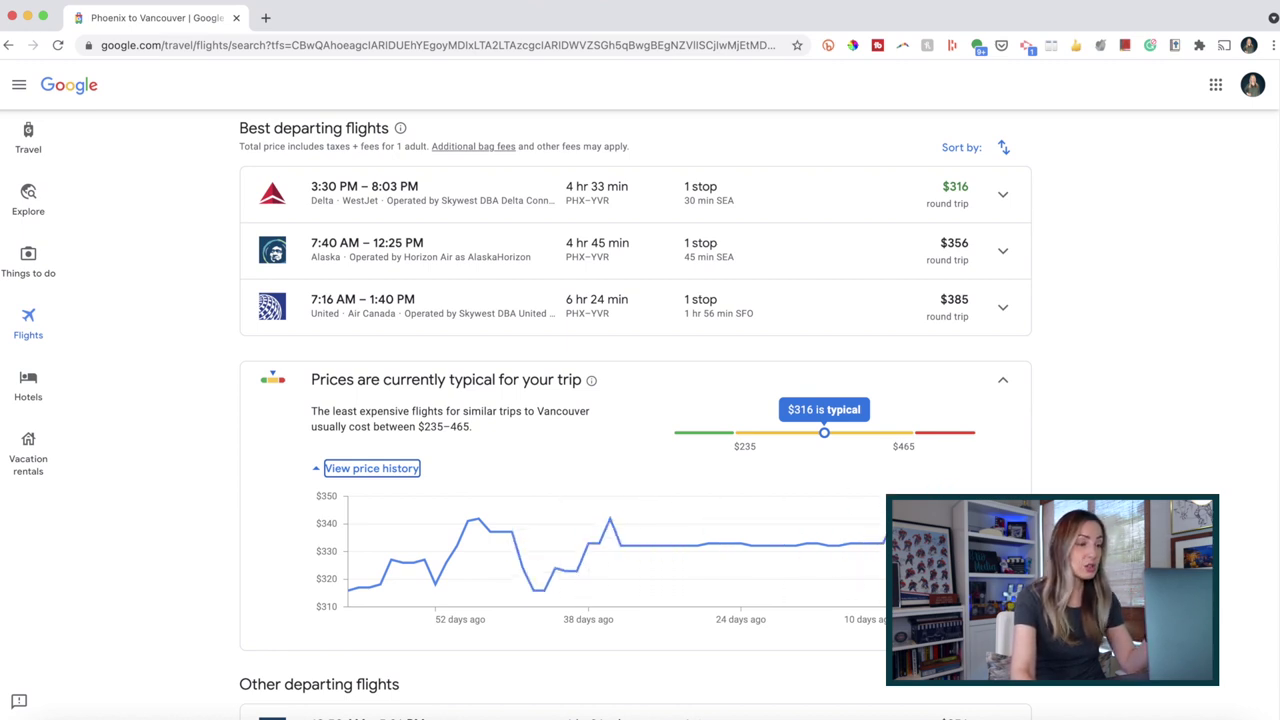
scroll(1073, 497, up, 5)
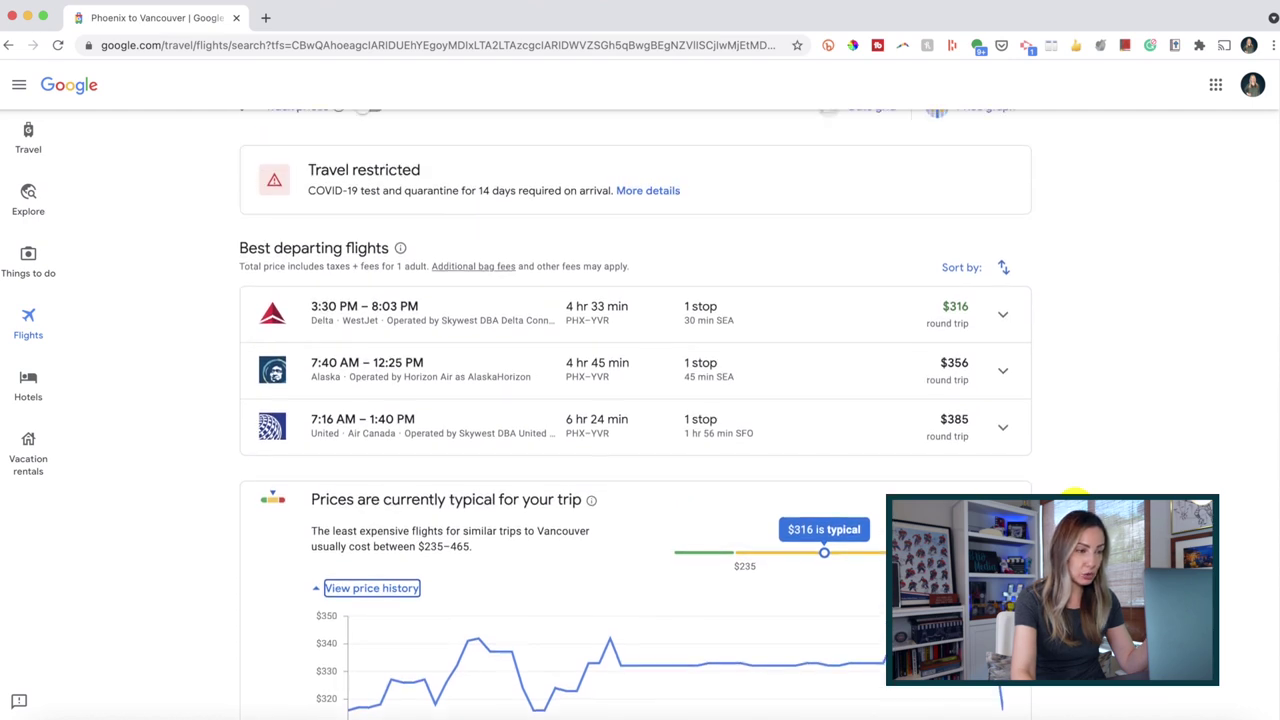
scroll(1073, 497, up, 2)
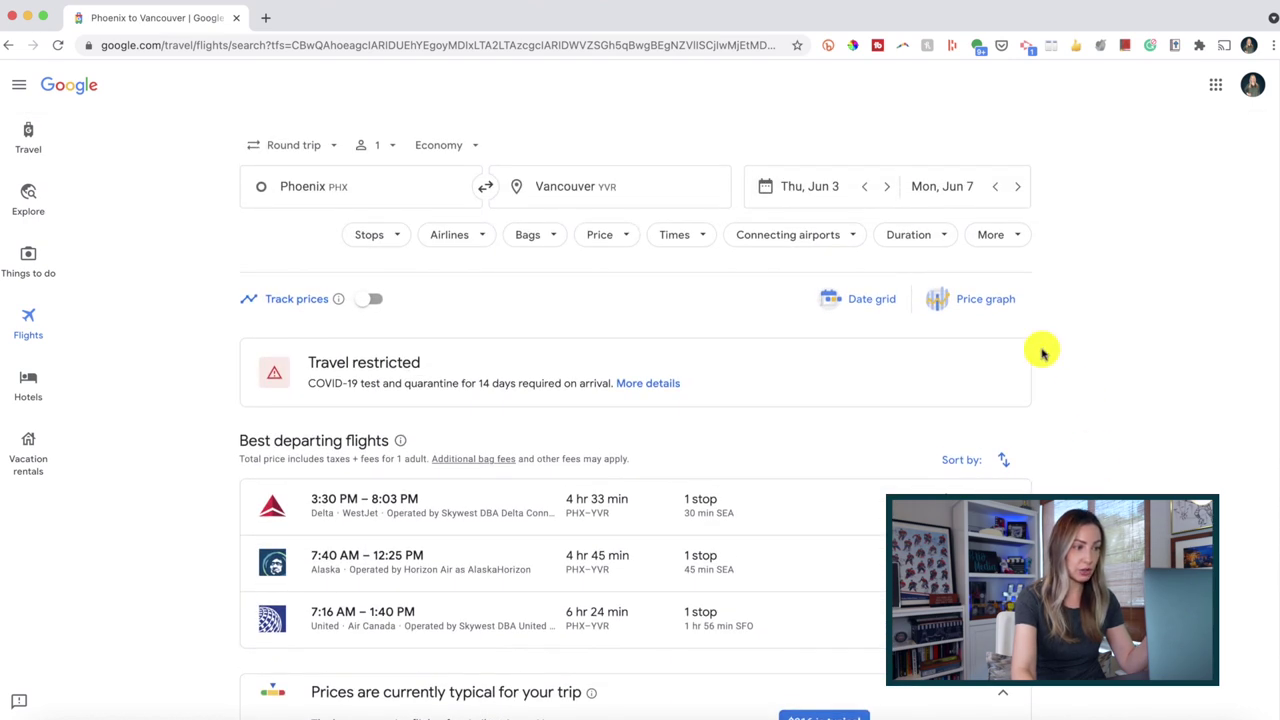
click(985, 302)
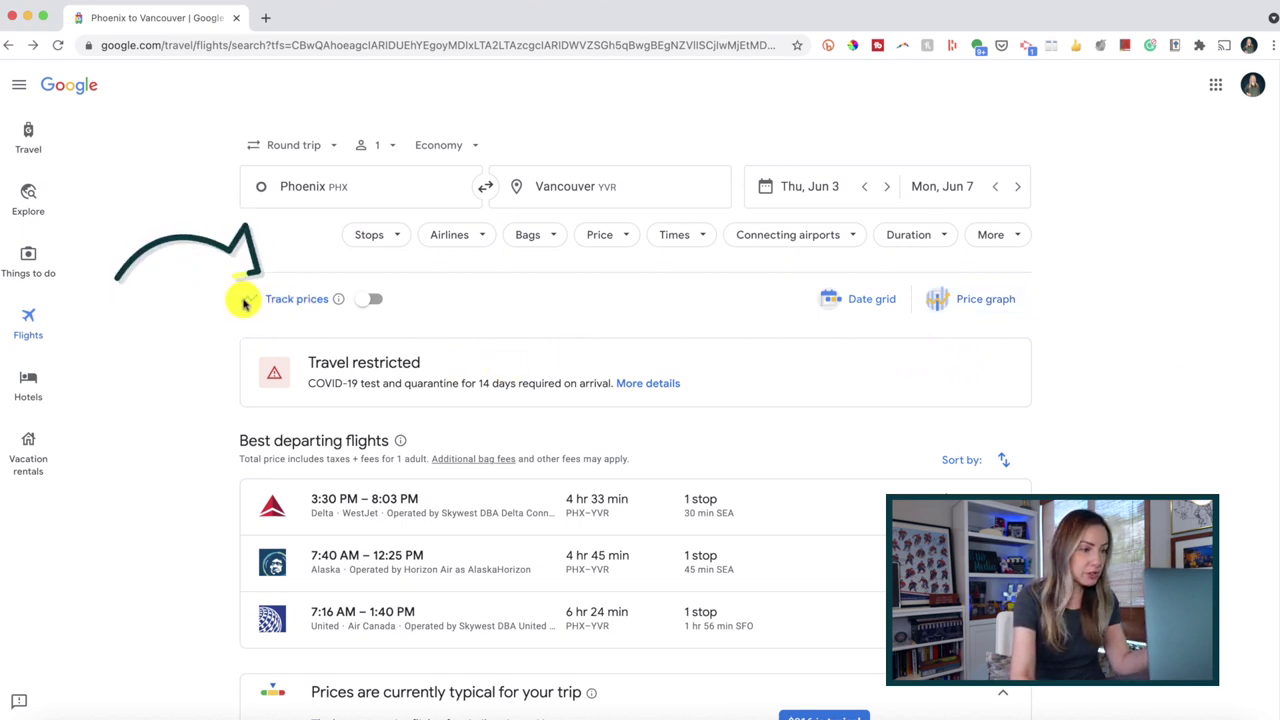
Step: Turn on price tracking for the Phoenix–Vancouver flights
click(370, 302)
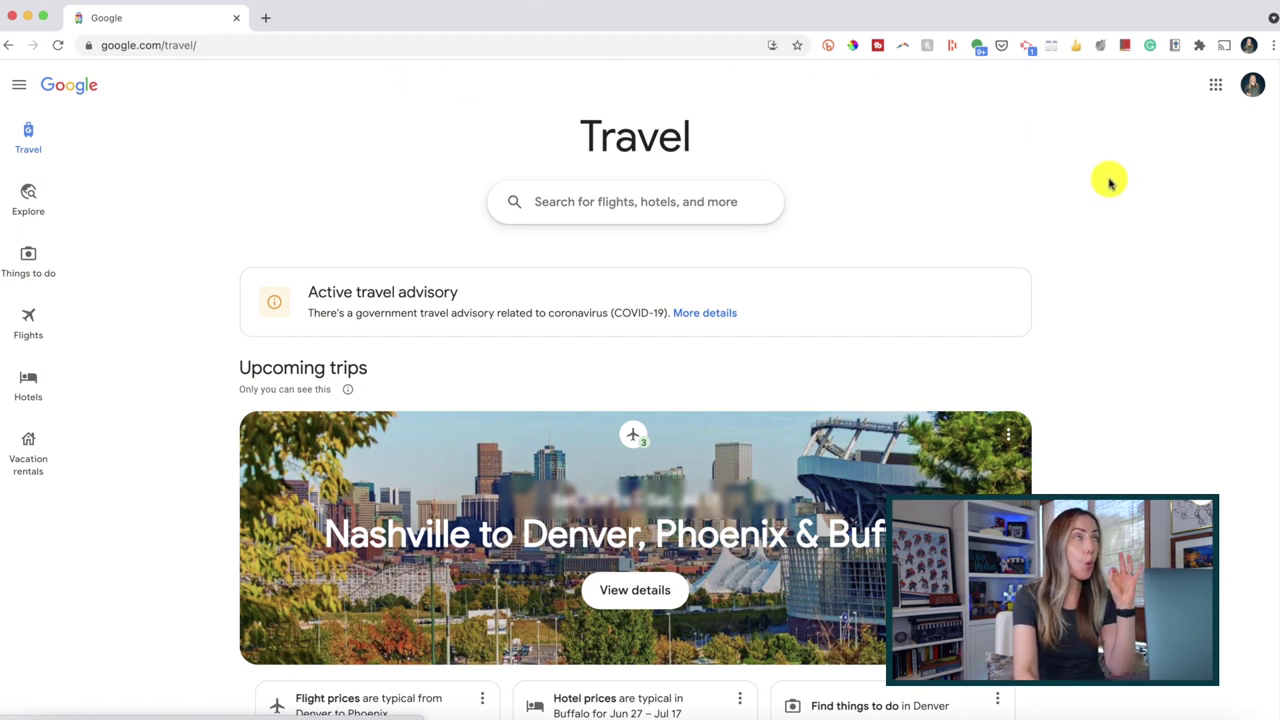
scroll(1110, 183, down, 5)
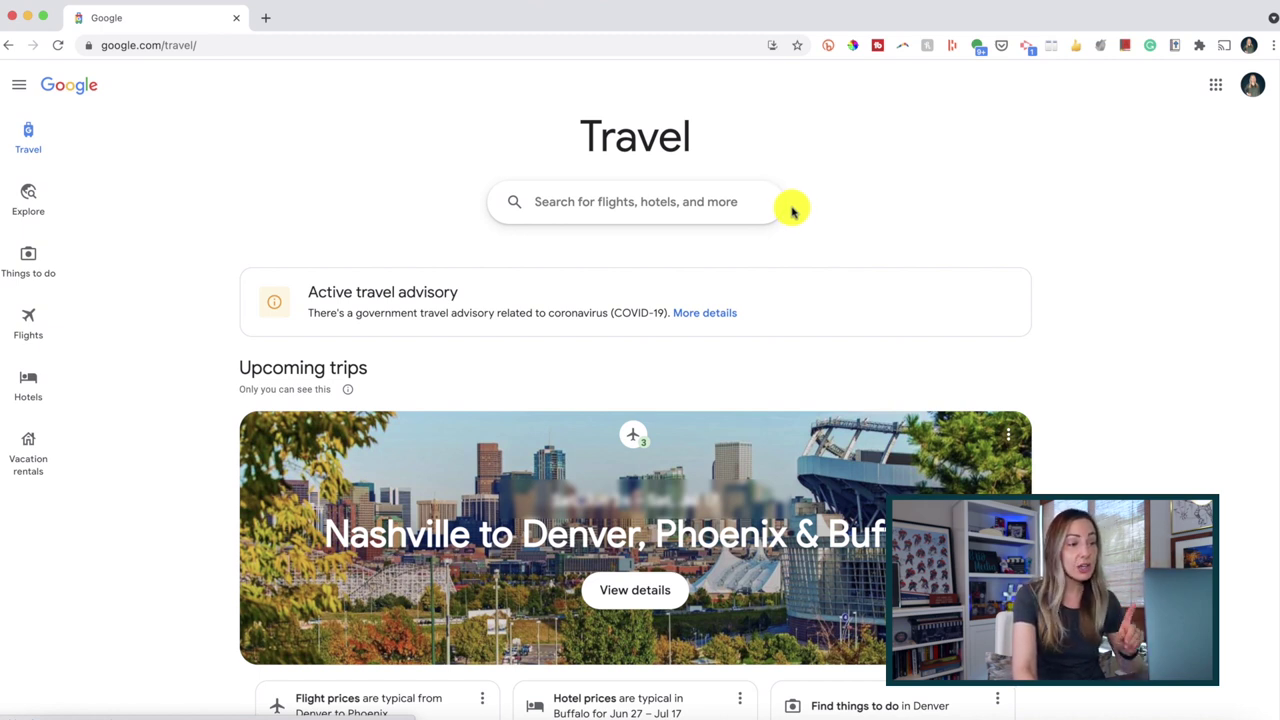
click(649, 595)
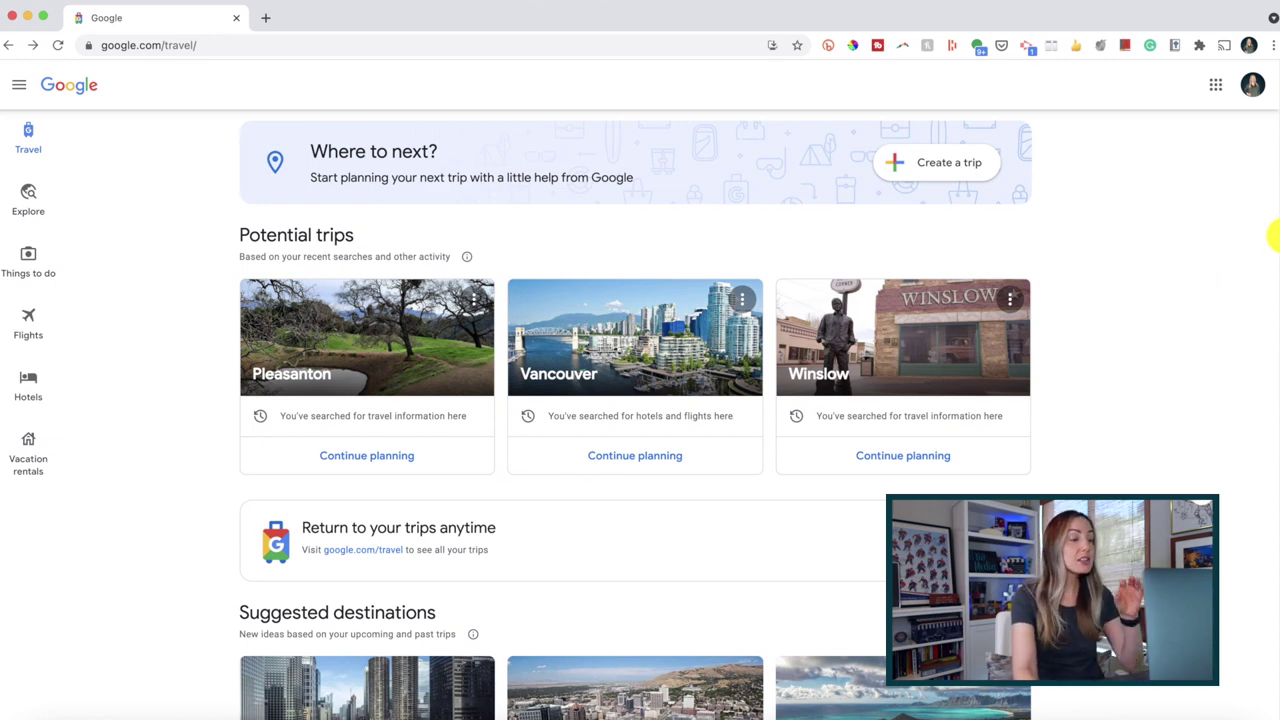
scroll(1275, 236, down, 2)
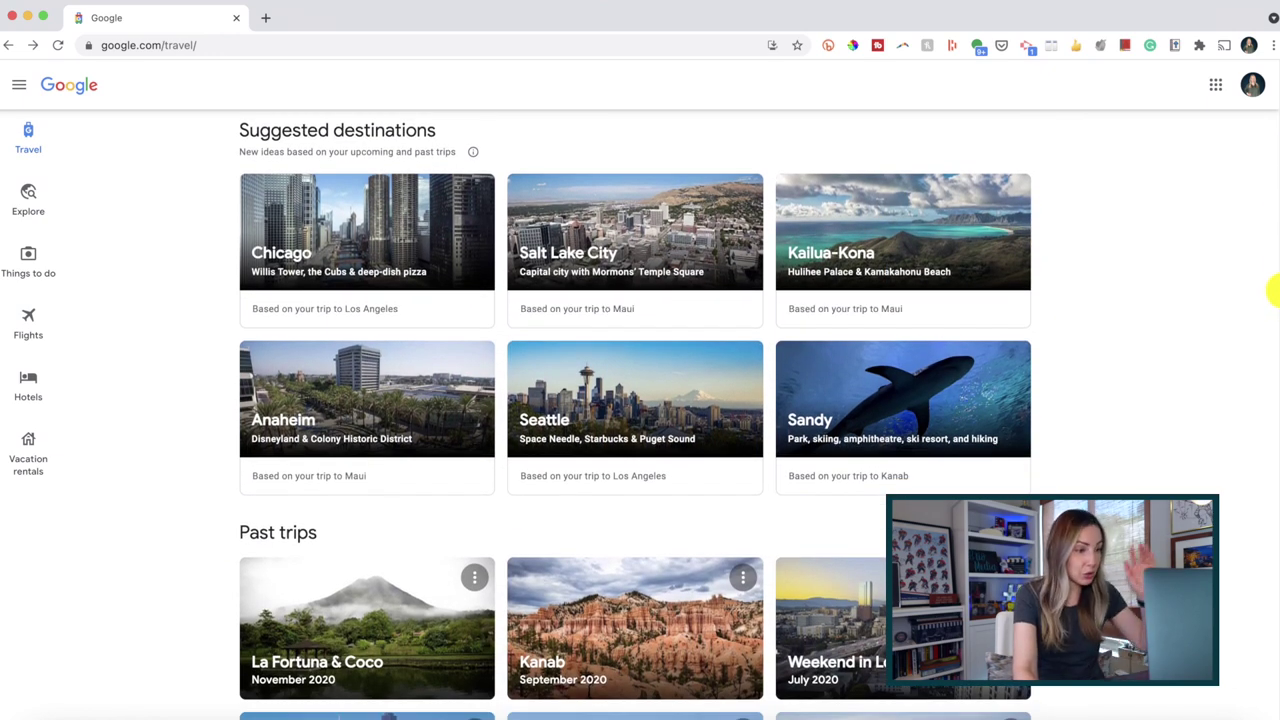
scroll(1272, 296, down, 5)
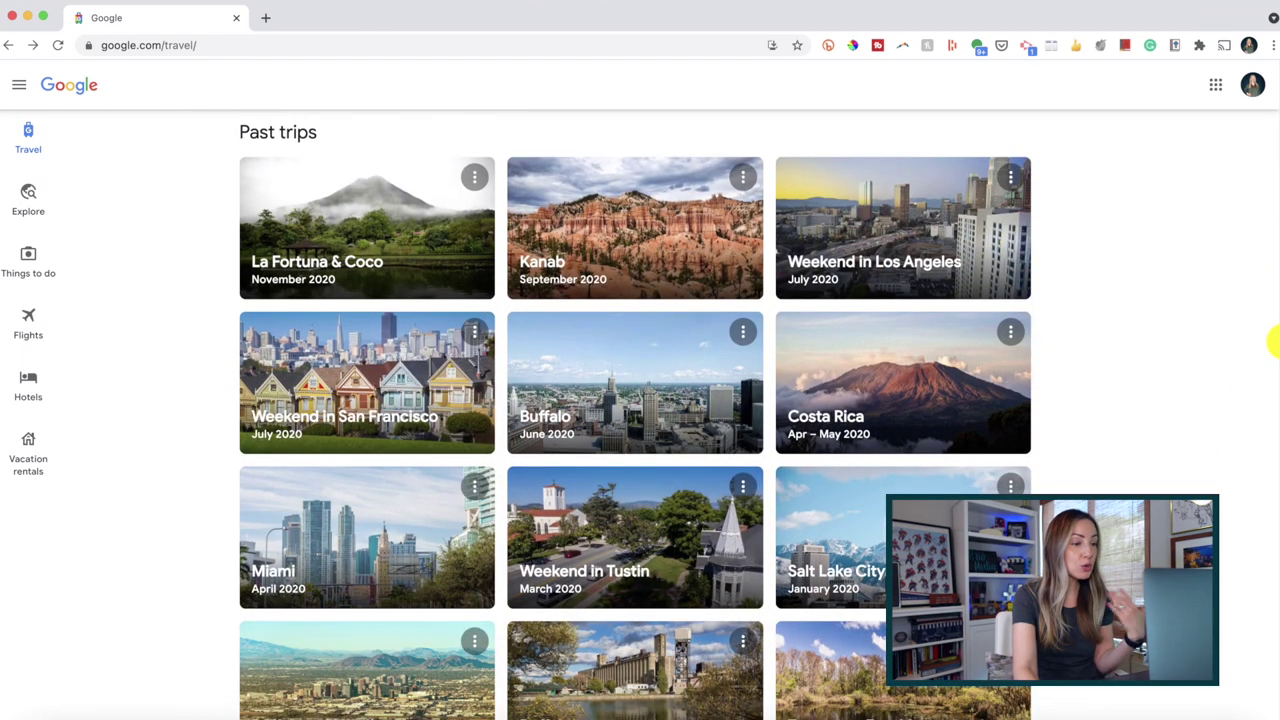
scroll(1272, 340, down, 6)
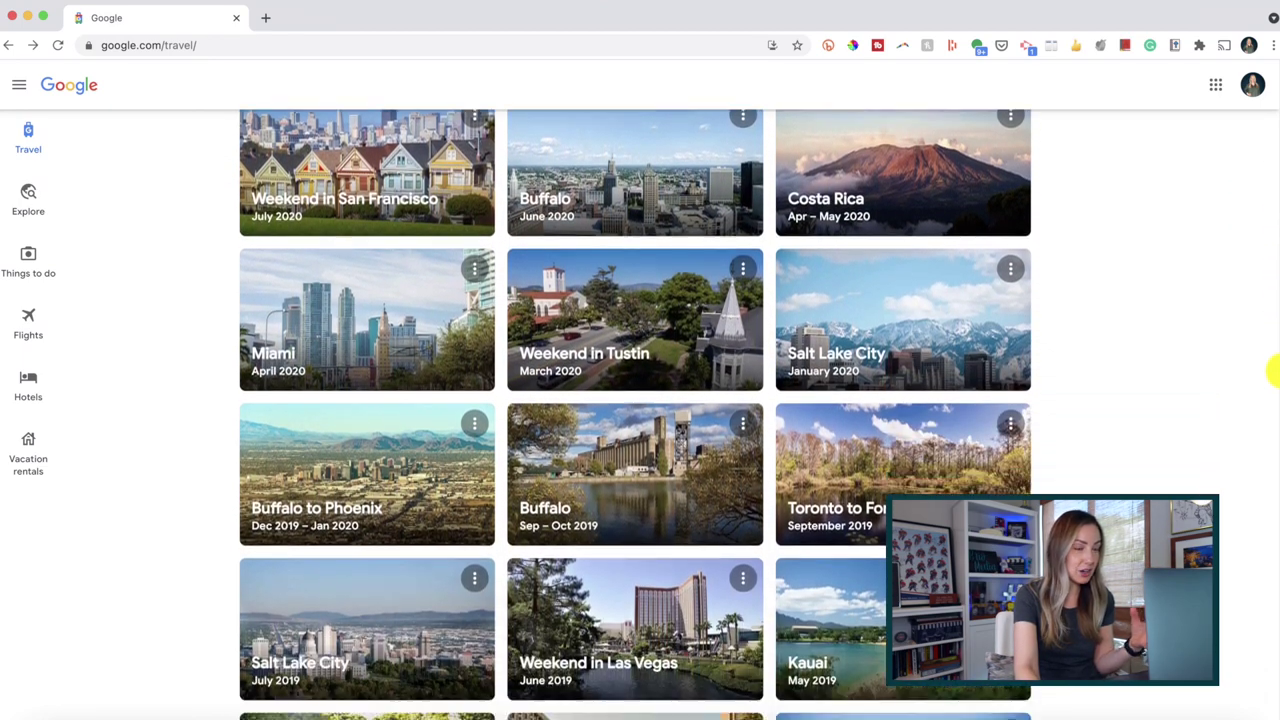
scroll(1276, 425, down, 3)
scroll(1277, 400, up, 5)
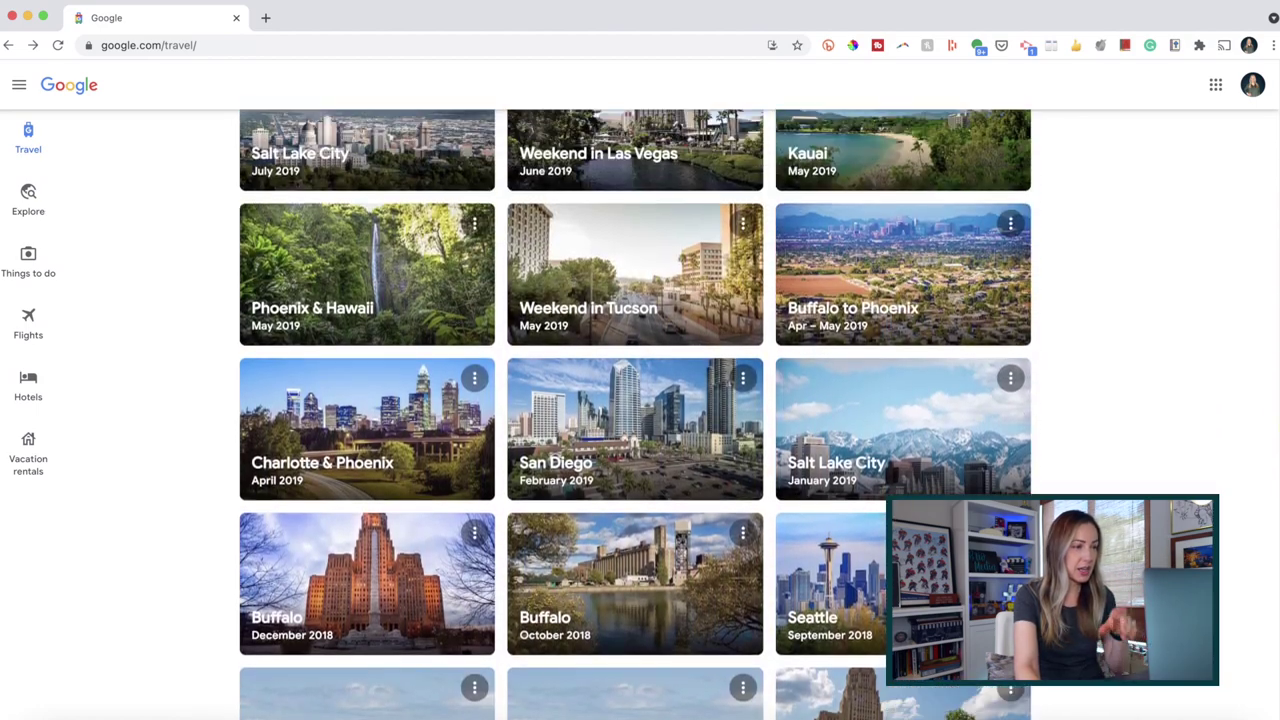
scroll(1277, 380, up, 5)
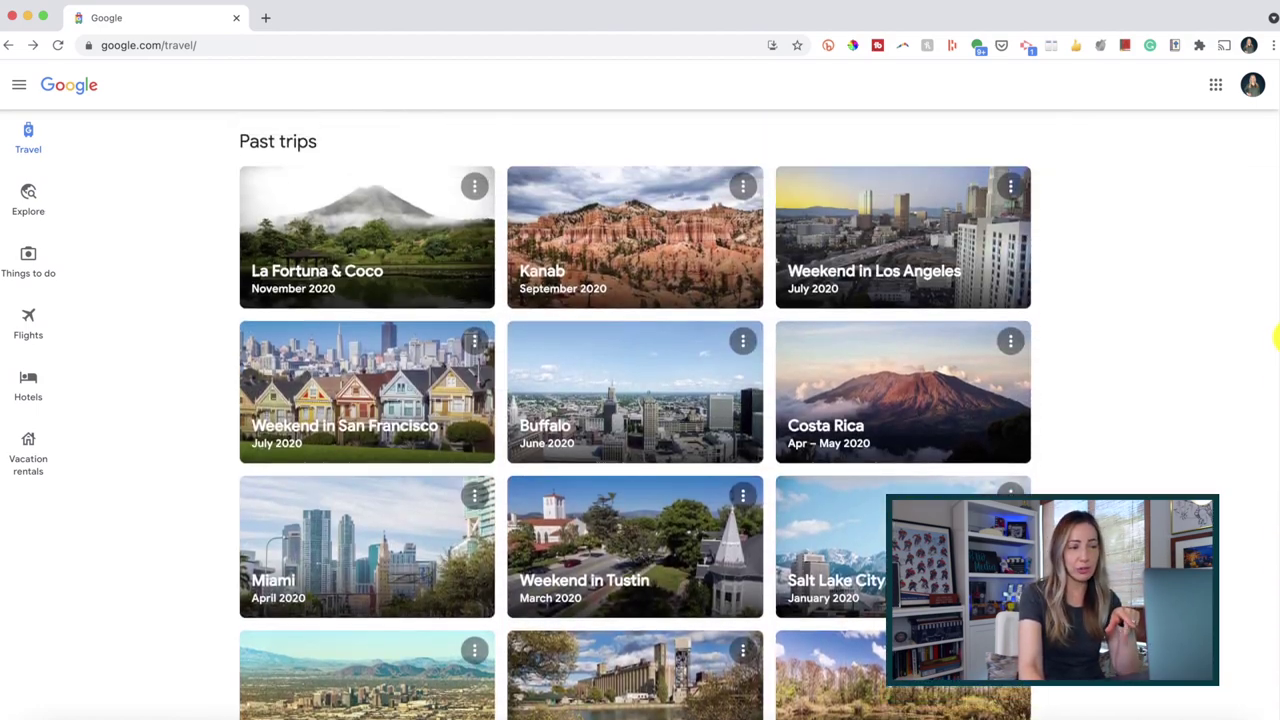
scroll(1276, 330, down, 1)
scroll(1276, 335, down, 2)
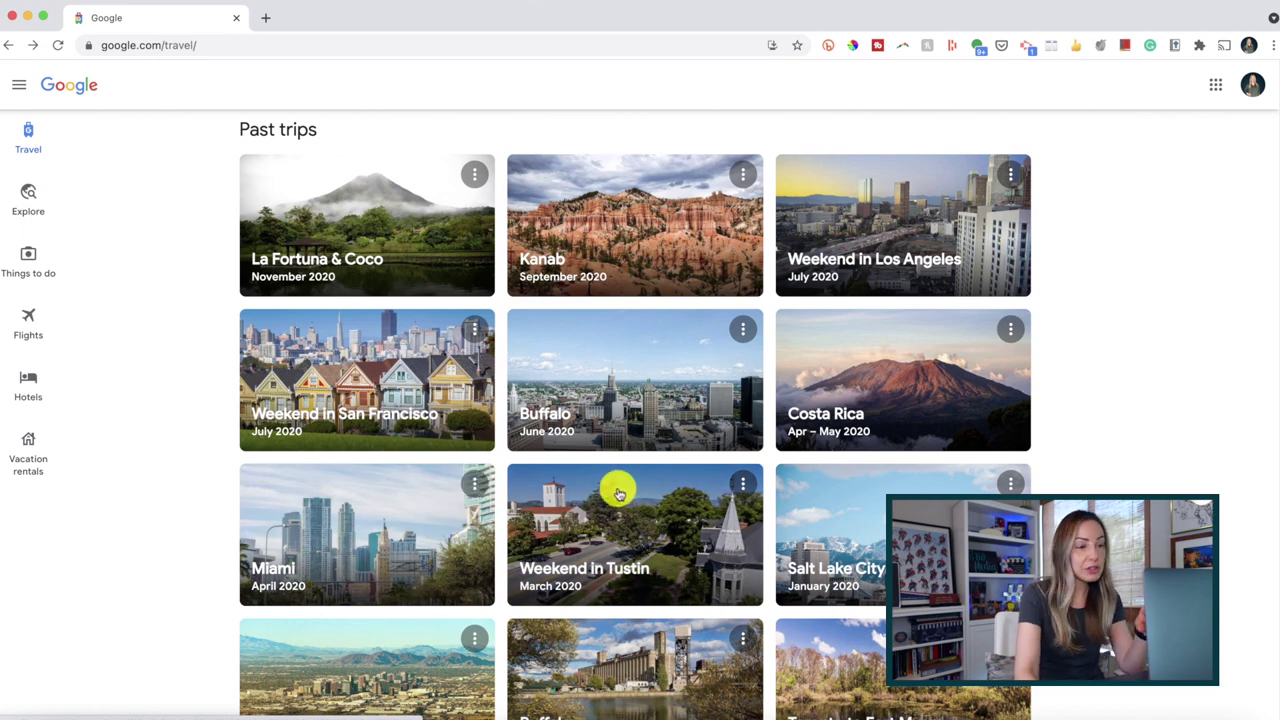
Step: Open the Share trip options from the Honolulu & Maui trip card's menu
click(474, 485)
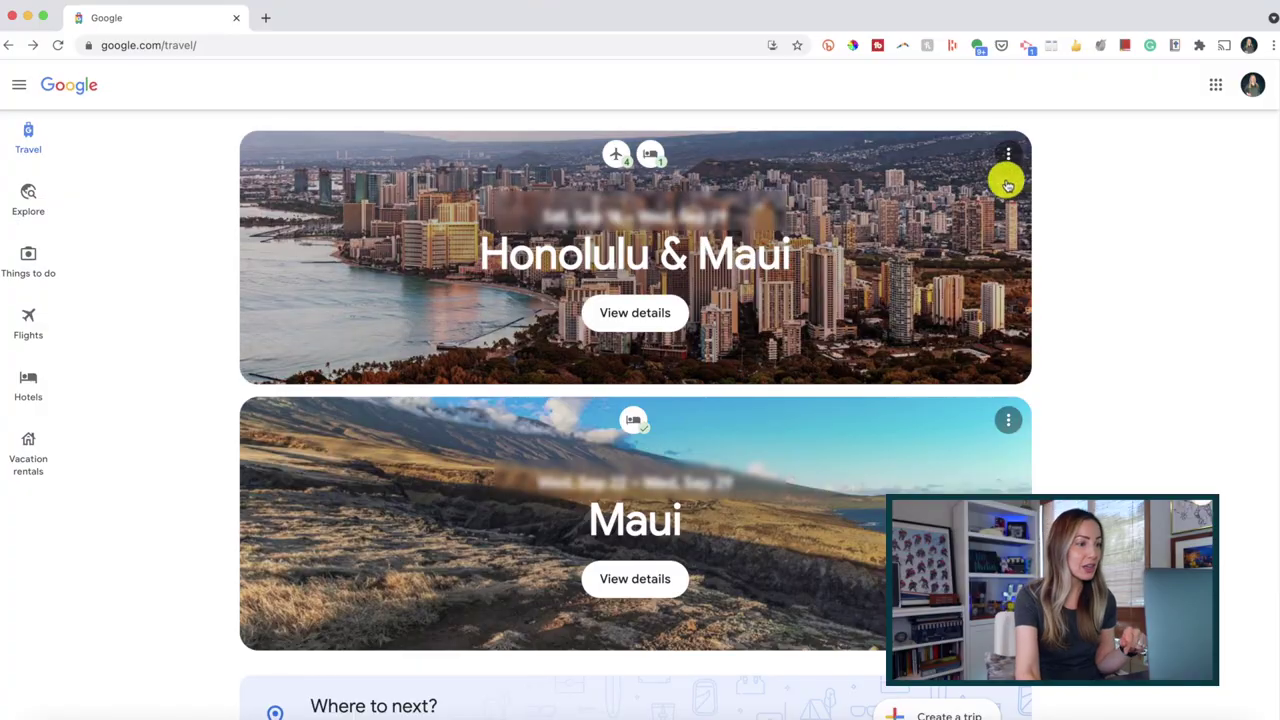
click(1008, 160)
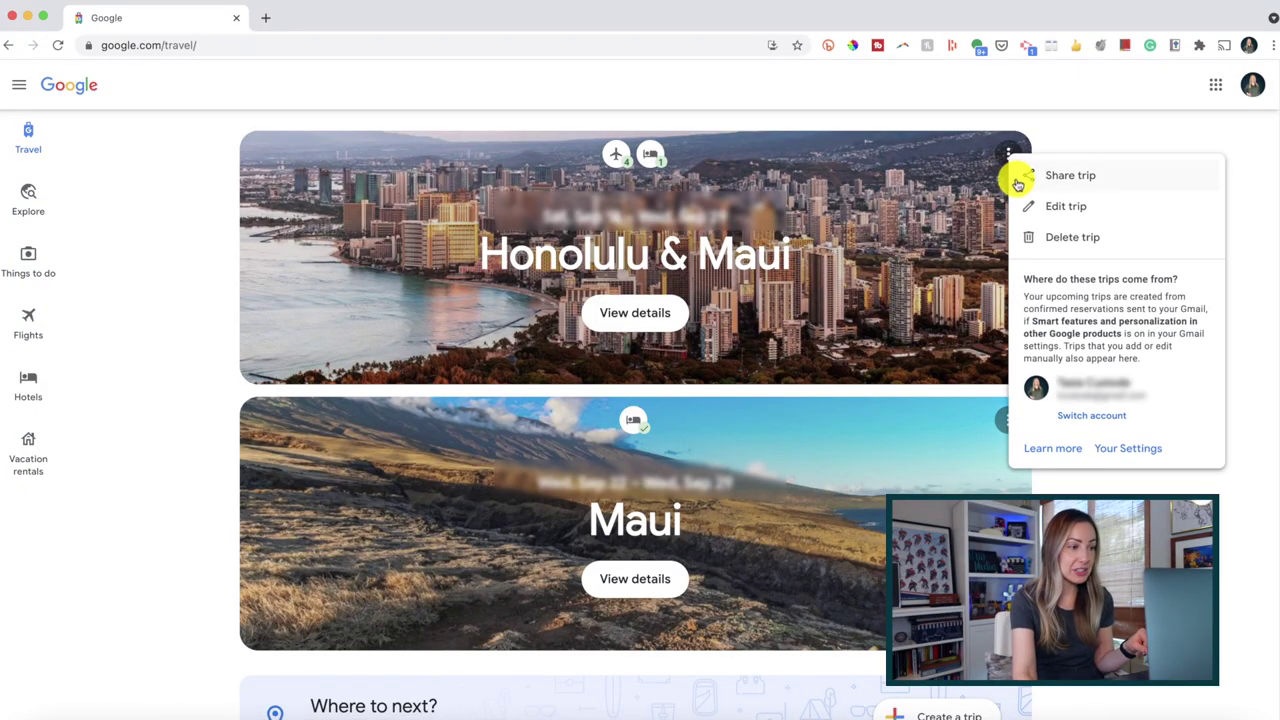
click(1120, 177)
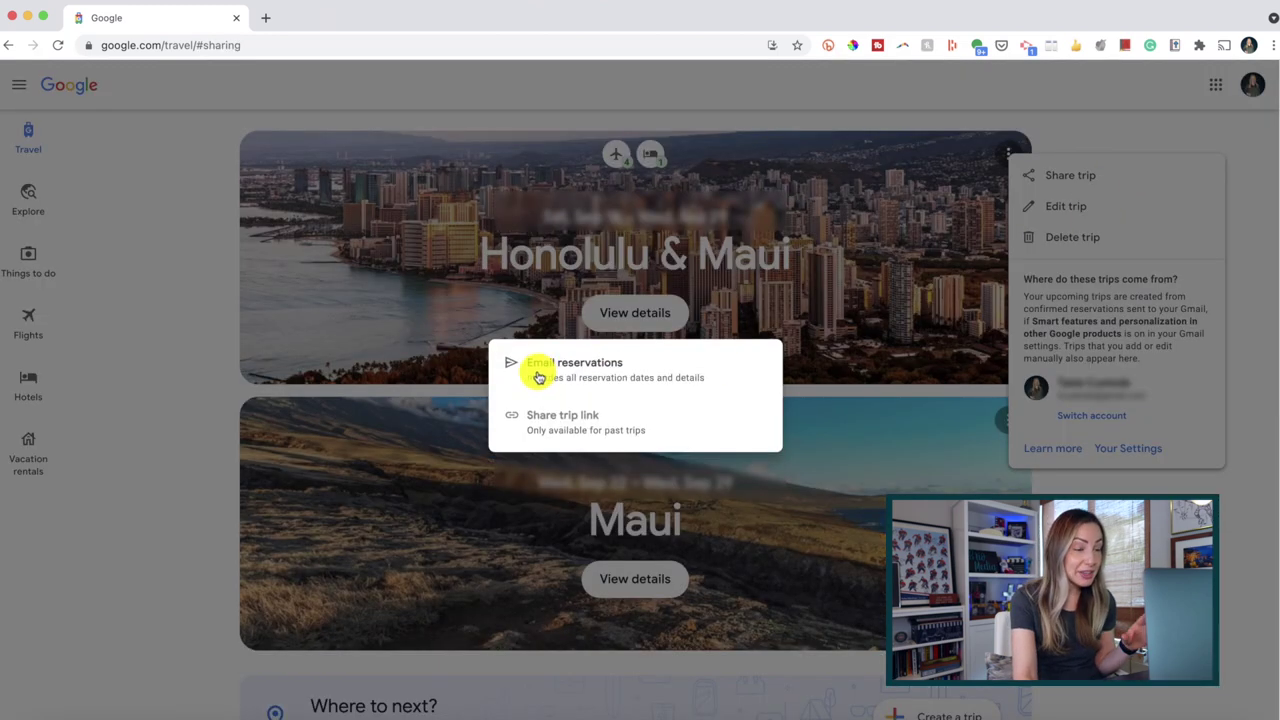